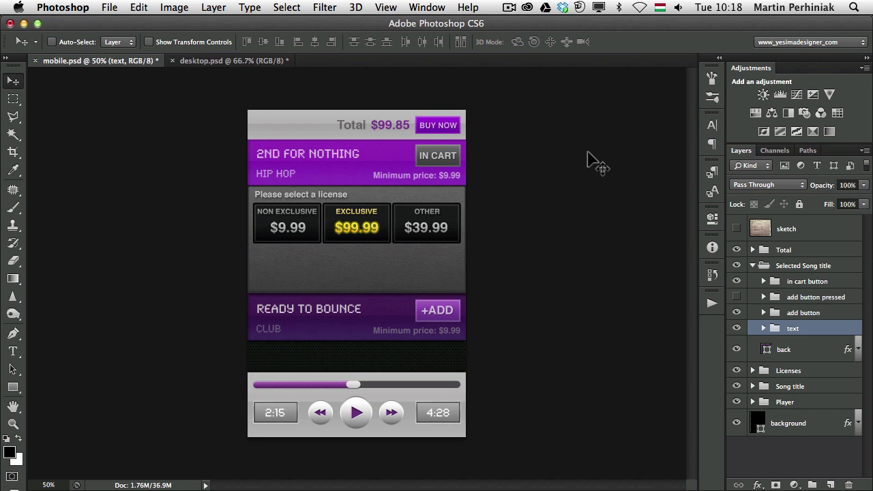
- Open the Paragraph Styles panel beside mobile.psd, showing only Basic Paragraph
{"action": "left_click", "coordinate": [710, 170]}
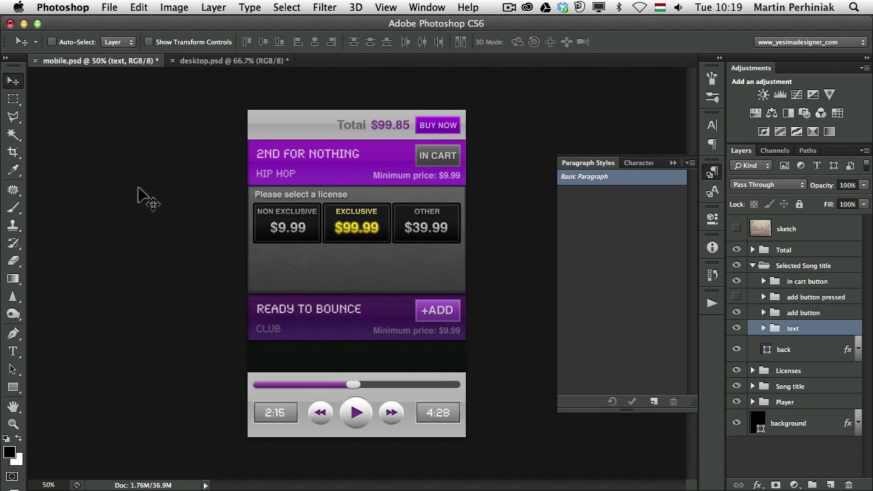
{"action": "left_click", "coordinate": [215, 60]}
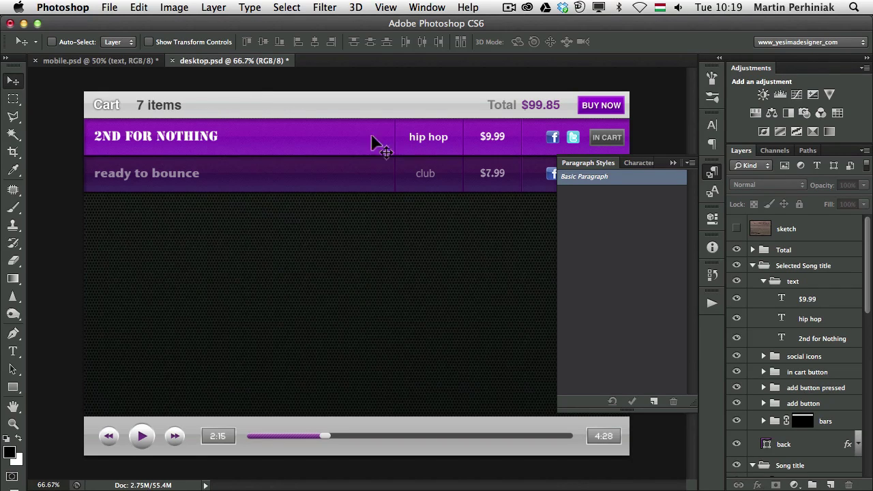
{"action": "left_click", "coordinate": [97, 61]}
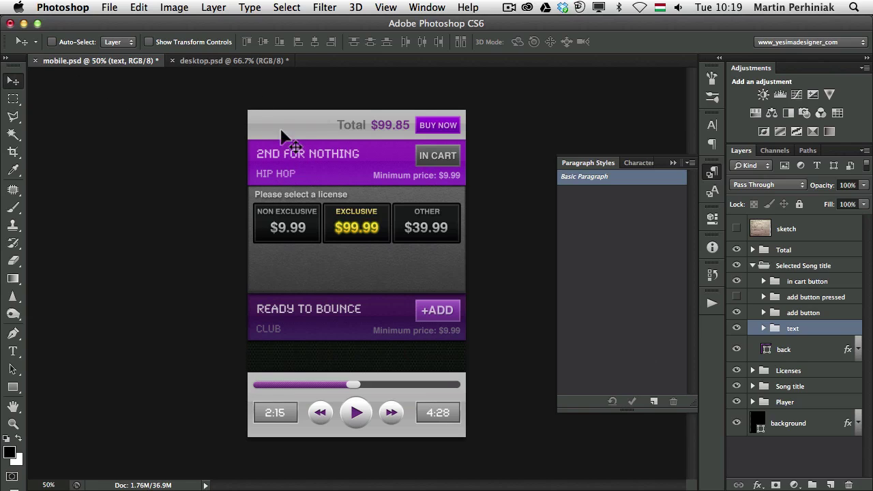
- Create a paragraph style named 'Song title' from the 2ND FOR NOTHING text's Synchro LET formatting
{"action": "left_click", "coordinate": [331, 156], "text": "super"}
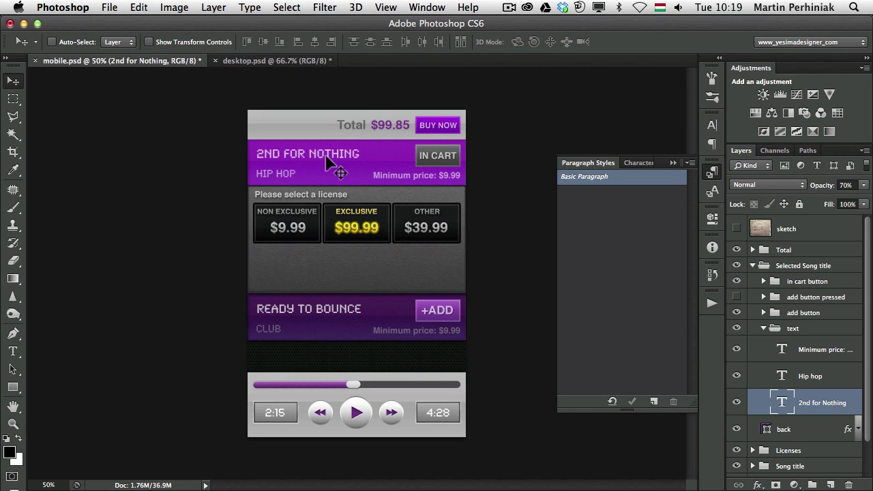
{"action": "key", "text": "t"}
{"action": "left_click", "coordinate": [328, 152]}
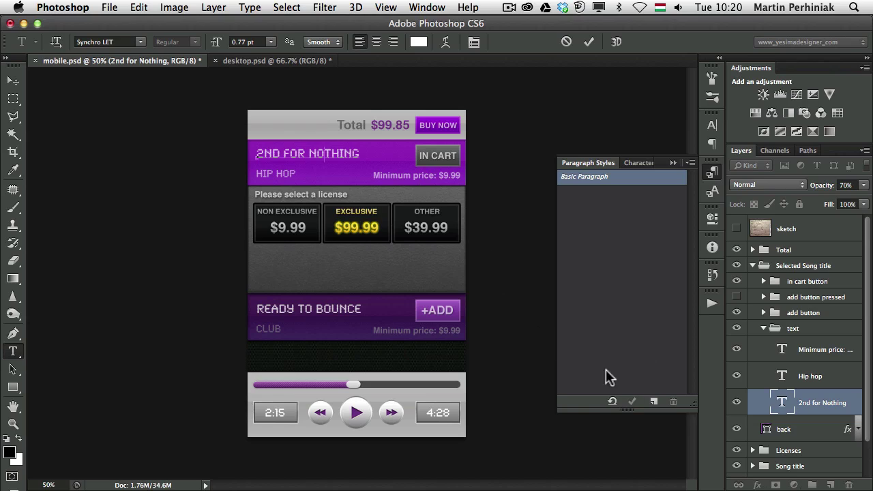
{"action": "left_click", "coordinate": [654, 403]}
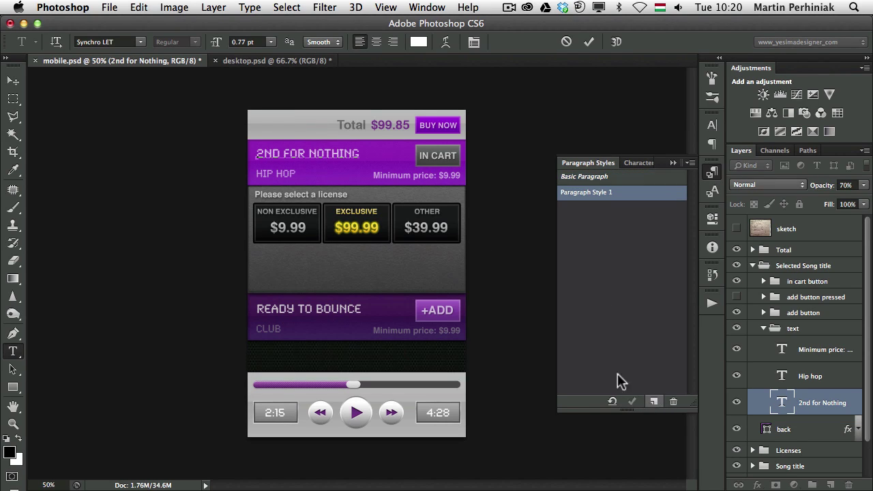
{"action": "double_click", "coordinate": [583, 192]}
{"action": "type", "text": "Song"}
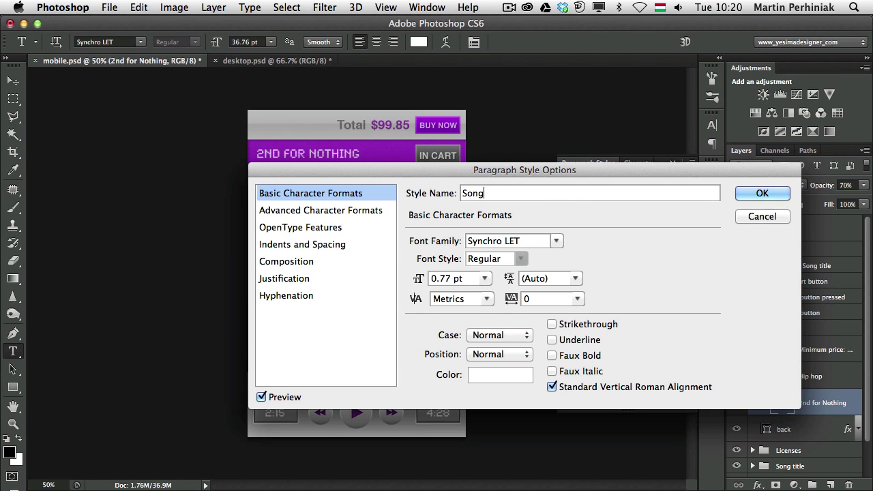
{"action": "type", "text": " title"}
{"action": "left_click", "coordinate": [739, 193]}
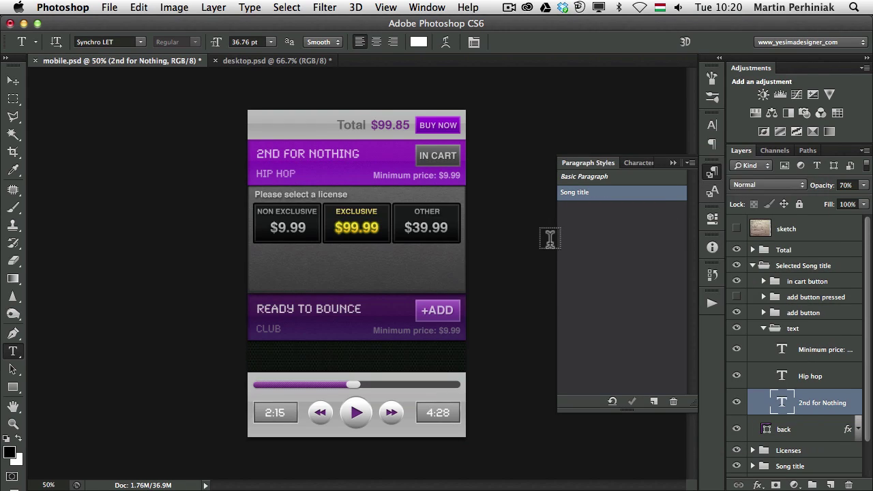
- Create a paragraph style named 'Price' from the Minimum price text's Helvetica Bold formatting
{"action": "left_click", "coordinate": [416, 176]}
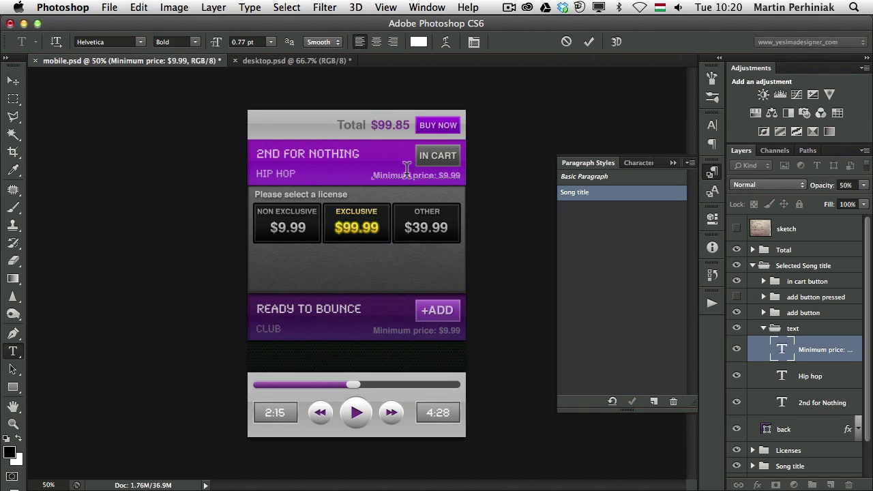
{"action": "left_click", "coordinate": [655, 402]}
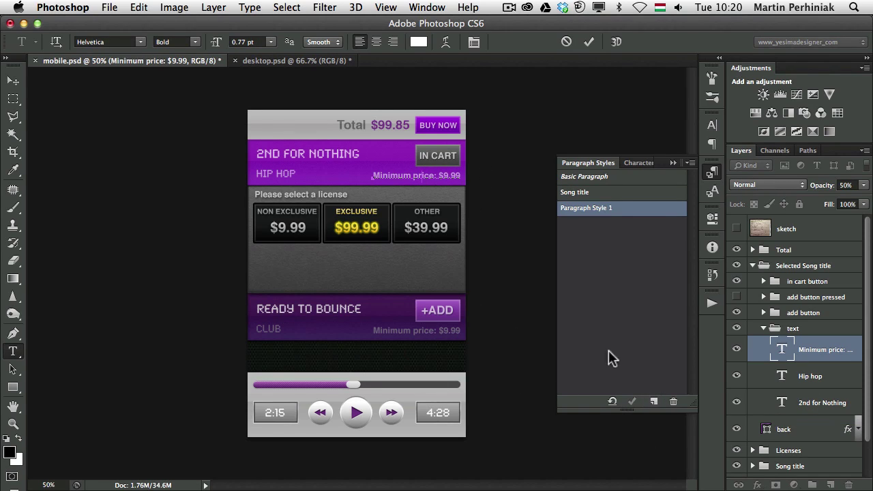
{"action": "double_click", "coordinate": [599, 207]}
{"action": "type", "text": "Price"}
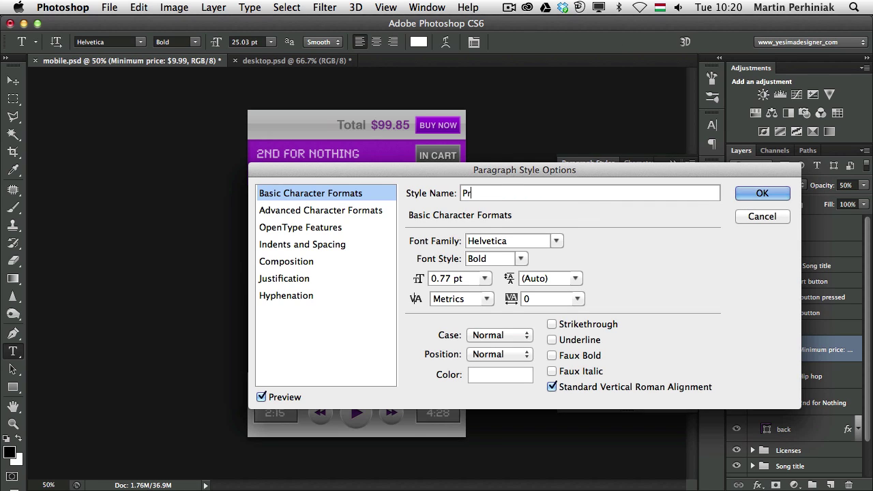
{"action": "left_click", "coordinate": [762, 195]}
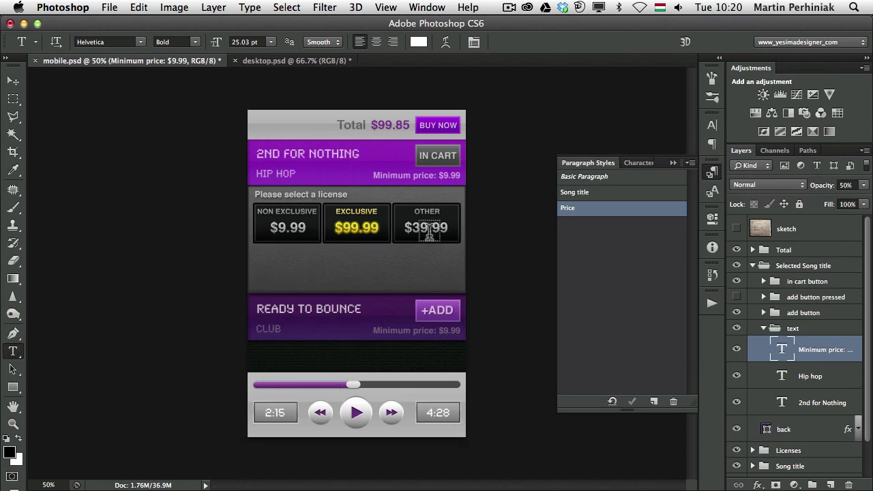
- Use Save Default Type Styles from the Paragraph Styles panel menu to store Song title and Price
{"action": "left_click", "coordinate": [690, 164]}
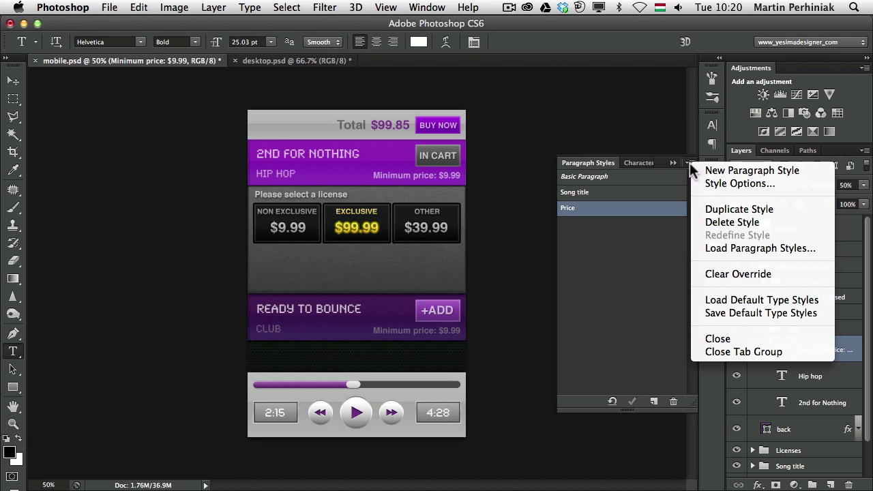
{"action": "left_click", "coordinate": [727, 313]}
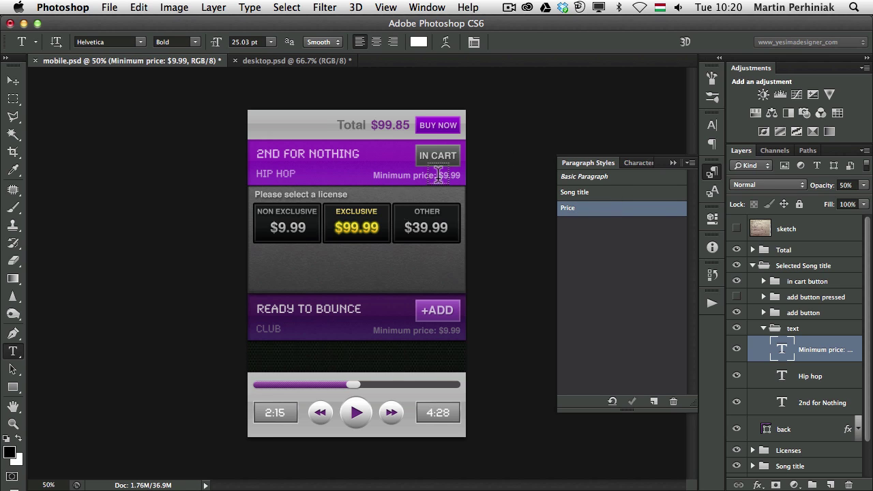
- In desktop.psd, load the default type styles to bring in Song title and Price
{"action": "left_click", "coordinate": [287, 60]}
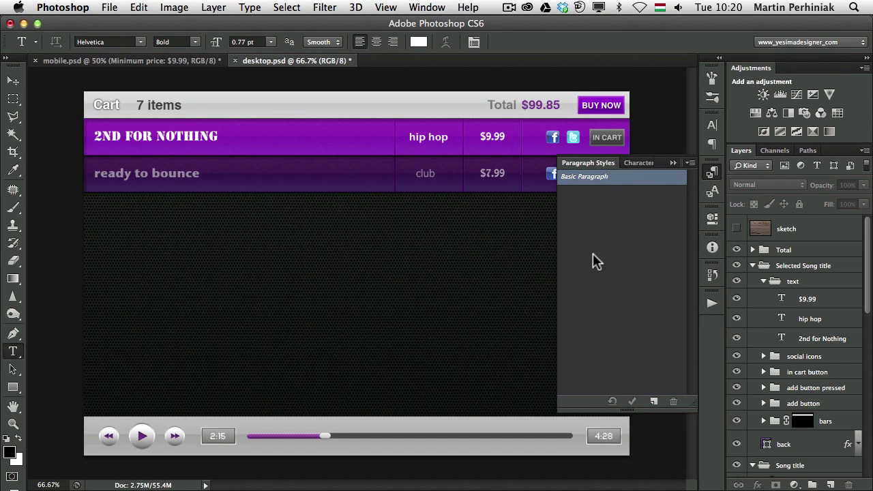
{"action": "left_click", "coordinate": [691, 166]}
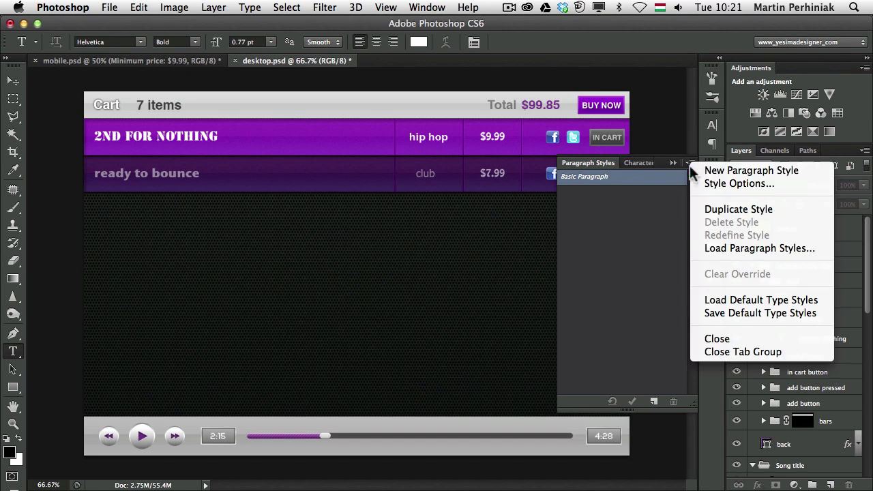
{"action": "left_click", "coordinate": [728, 302]}
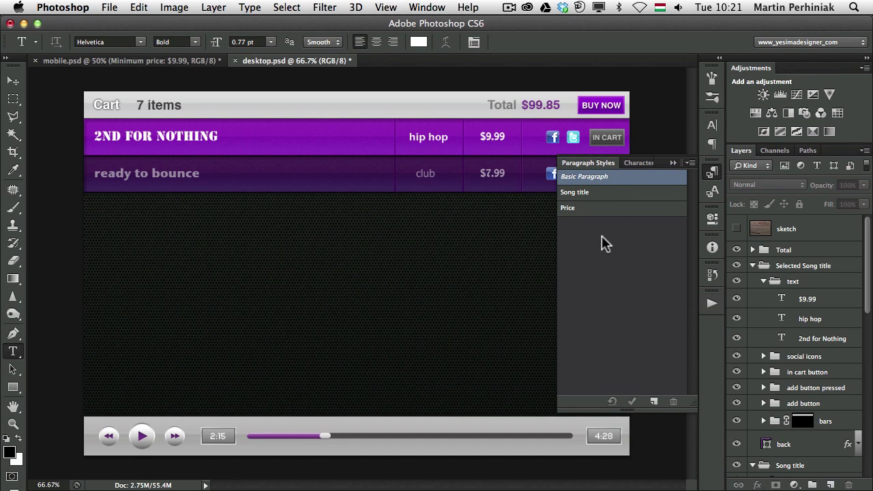
- Apply Song title to the 2ND FOR NOTHING and READY TO BOUNCE titles, clearing overrides on each
{"action": "left_click", "coordinate": [13, 80]}
{"action": "left_click", "coordinate": [138, 140], "text": "super"}
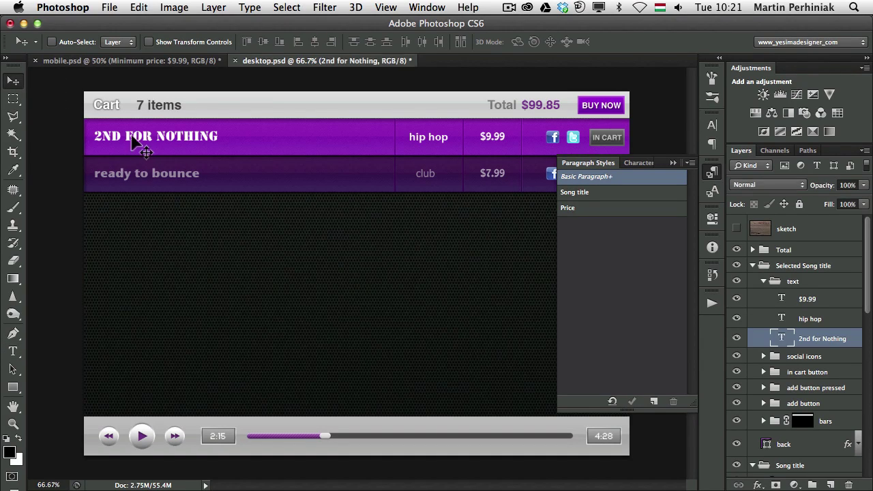
{"action": "left_click", "coordinate": [605, 194]}
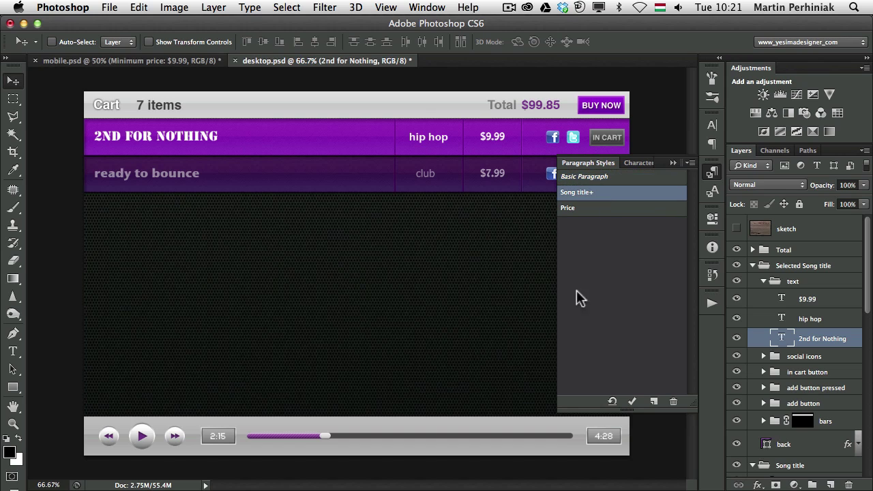
{"action": "left_click", "coordinate": [612, 402]}
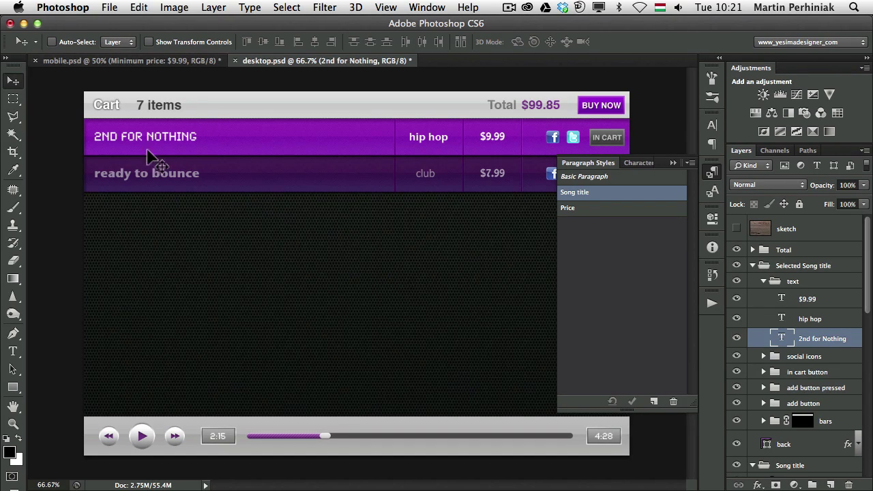
{"action": "left_click", "coordinate": [174, 181], "text": "super"}
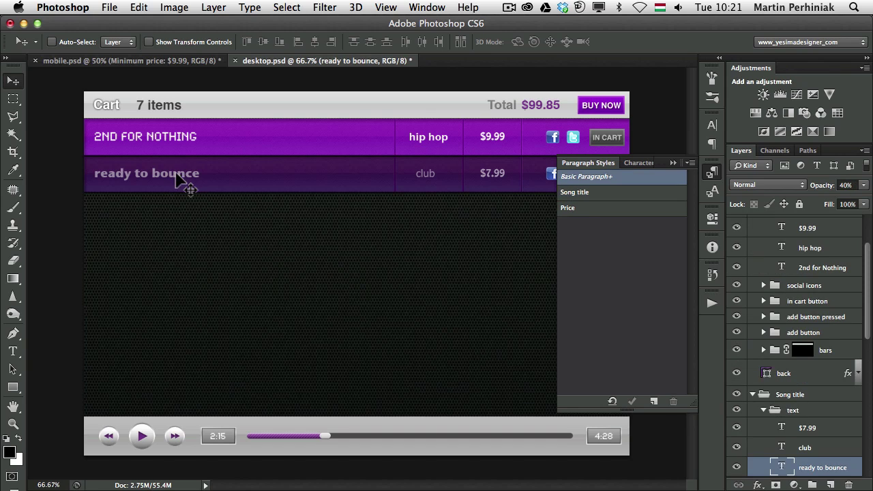
{"action": "left_click", "coordinate": [616, 195]}
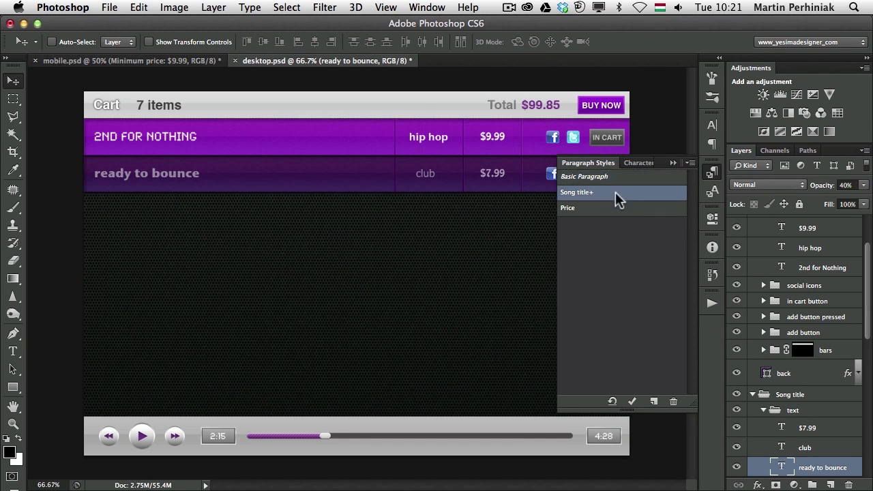
{"action": "left_click", "coordinate": [611, 402]}
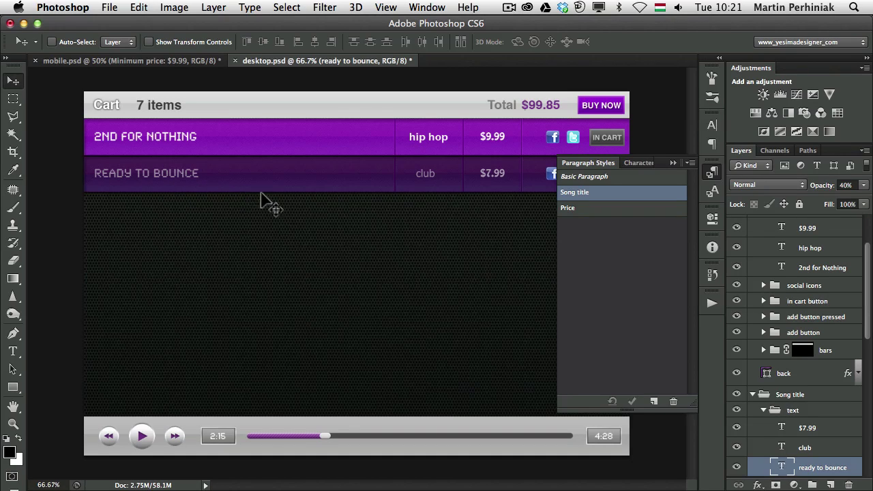
- Apply Price to the hip hop, club, $7.99 and $9.99 texts and clear their overrides
{"action": "left_click", "coordinate": [440, 146], "text": "super"}
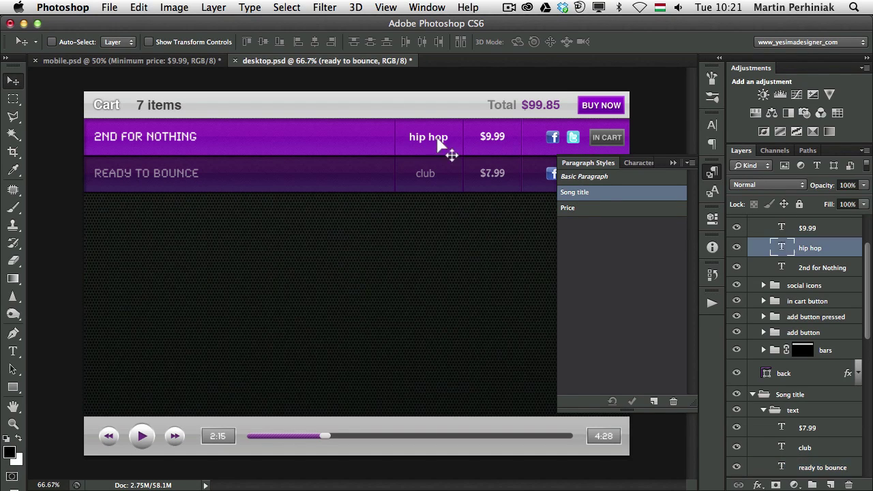
{"action": "left_click", "coordinate": [430, 176], "text": "shift+super"}
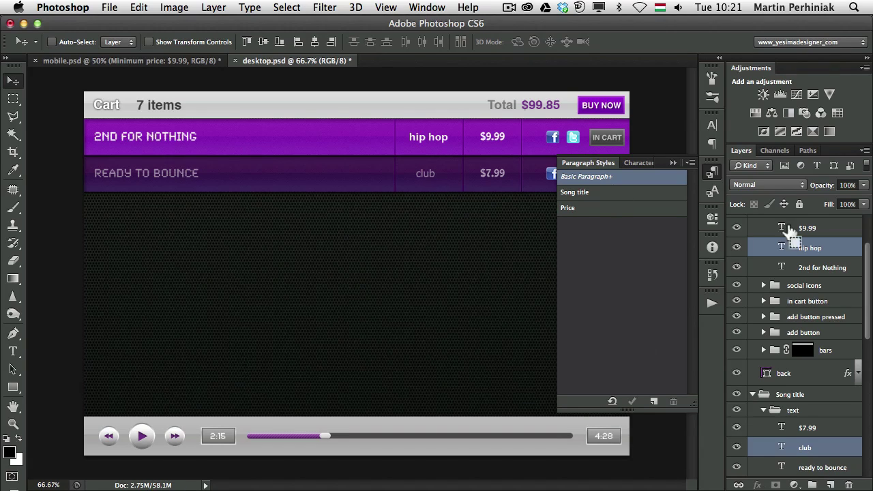
{"action": "left_click", "coordinate": [496, 176], "text": "shift+super"}
{"action": "left_click", "coordinate": [500, 141], "text": "shift+super"}
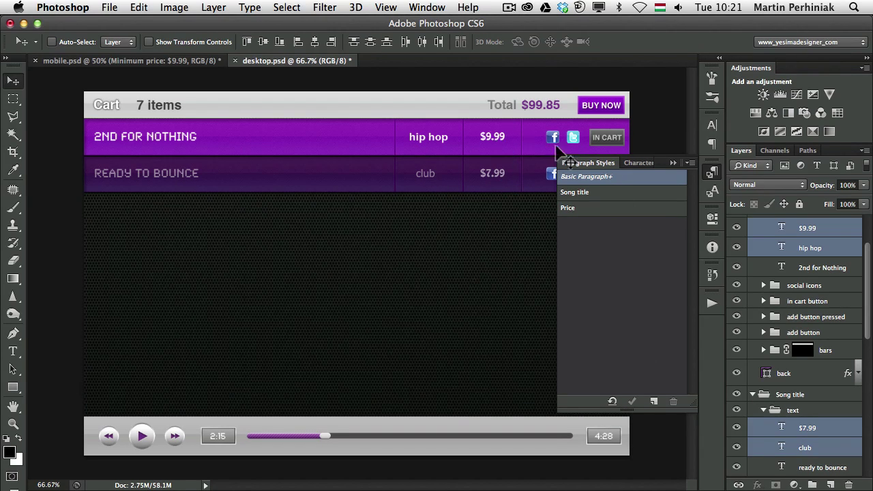
{"action": "left_click", "coordinate": [587, 208]}
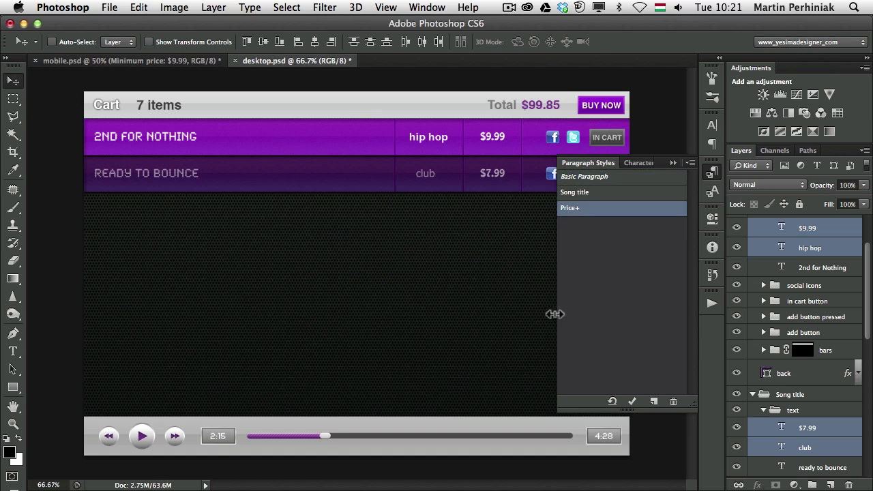
{"action": "left_click", "coordinate": [612, 402]}
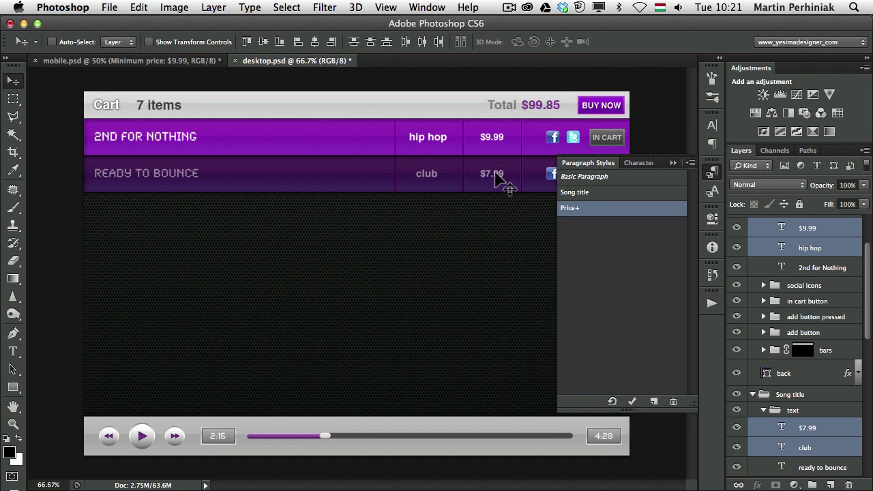